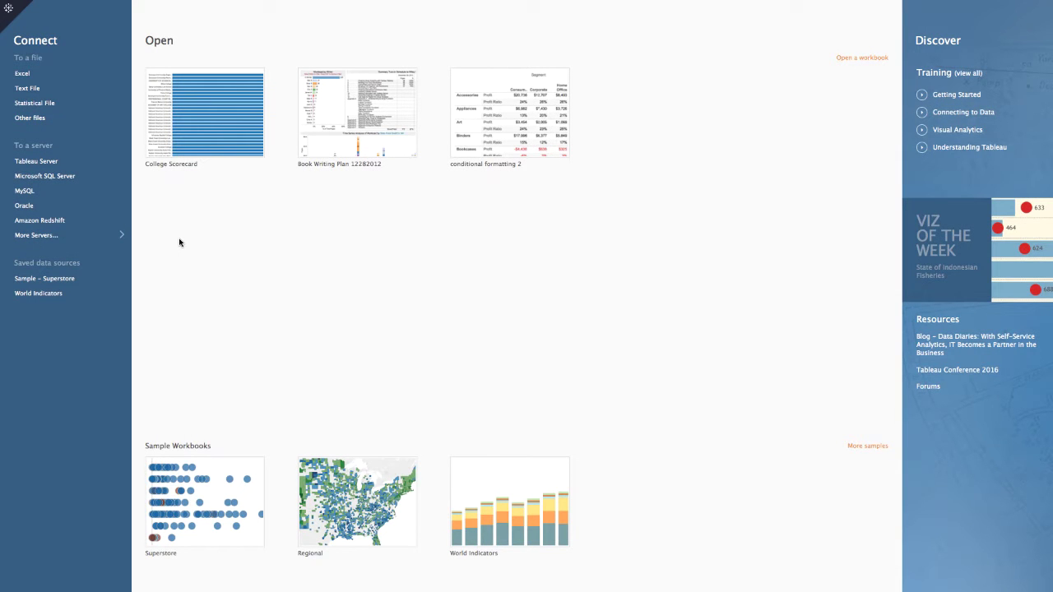
# Open Sample – Superstore in a new worksheet and plot State as a point map.
pyautogui.click(74, 279)
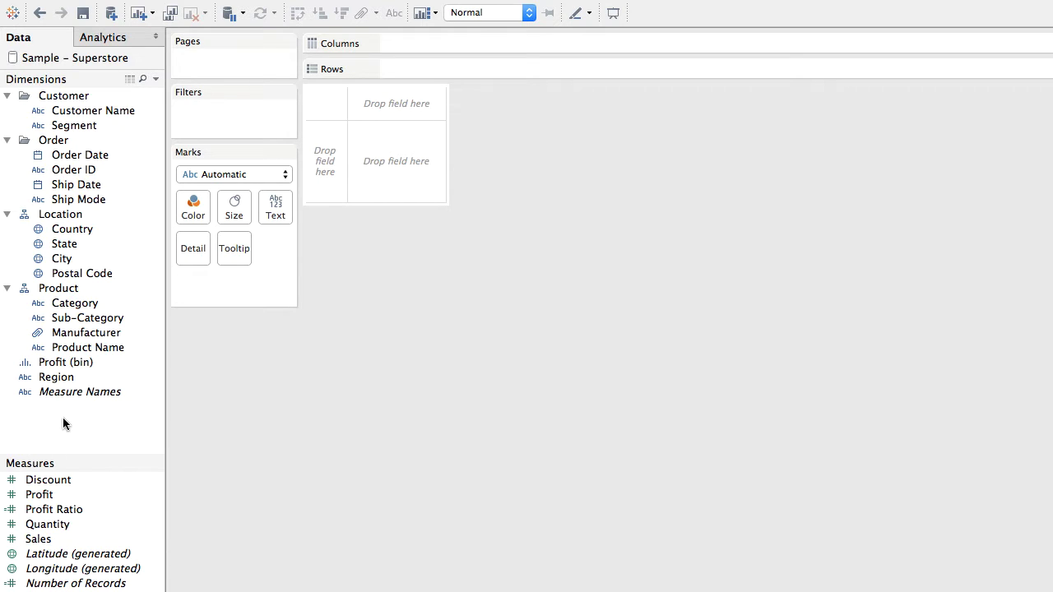
pyautogui.doubleClick(77, 244)
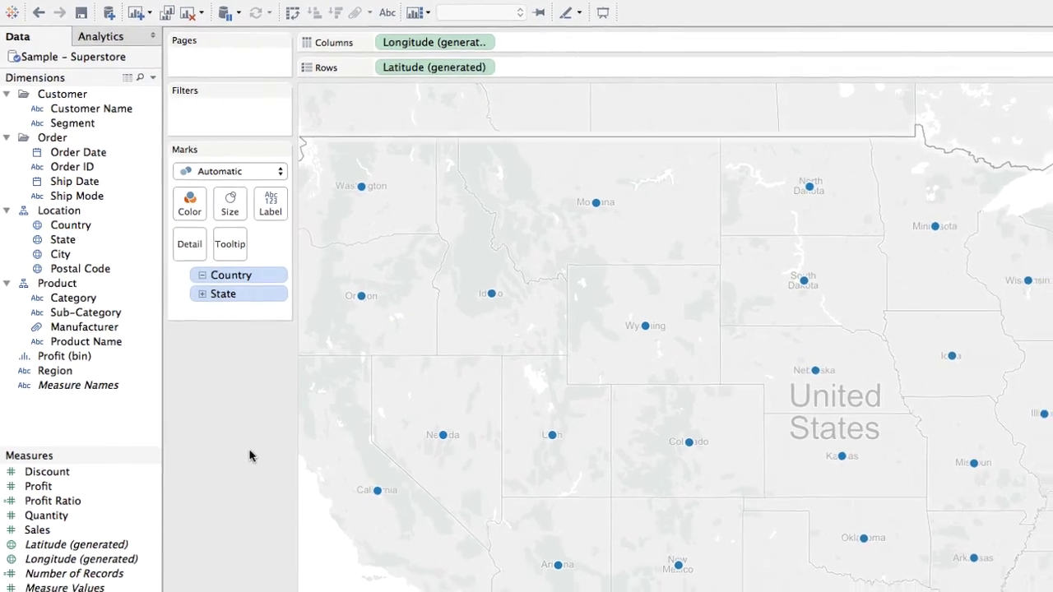
# Switch the marks to Filled Map, zoom out to the world, then back to the contiguous US.
pyautogui.click(218, 171)
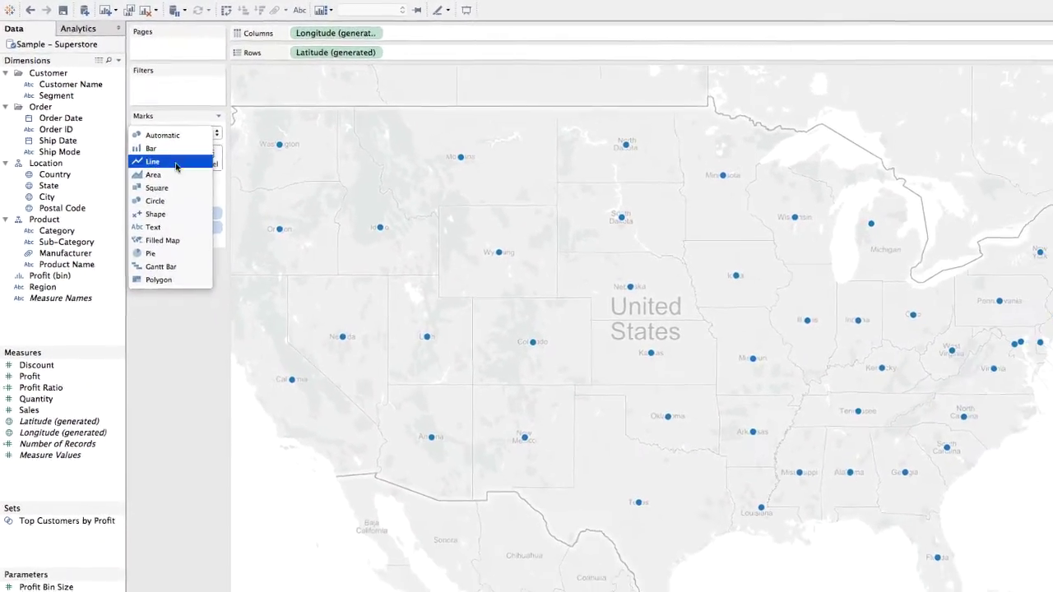
pyautogui.press('Escape')
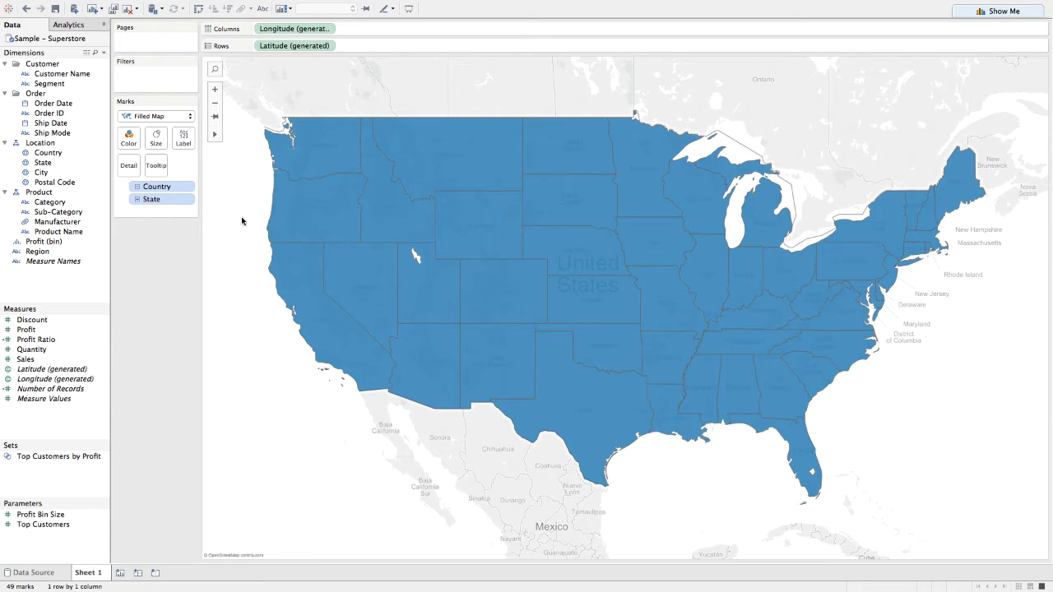
pyautogui.click(220, 106)
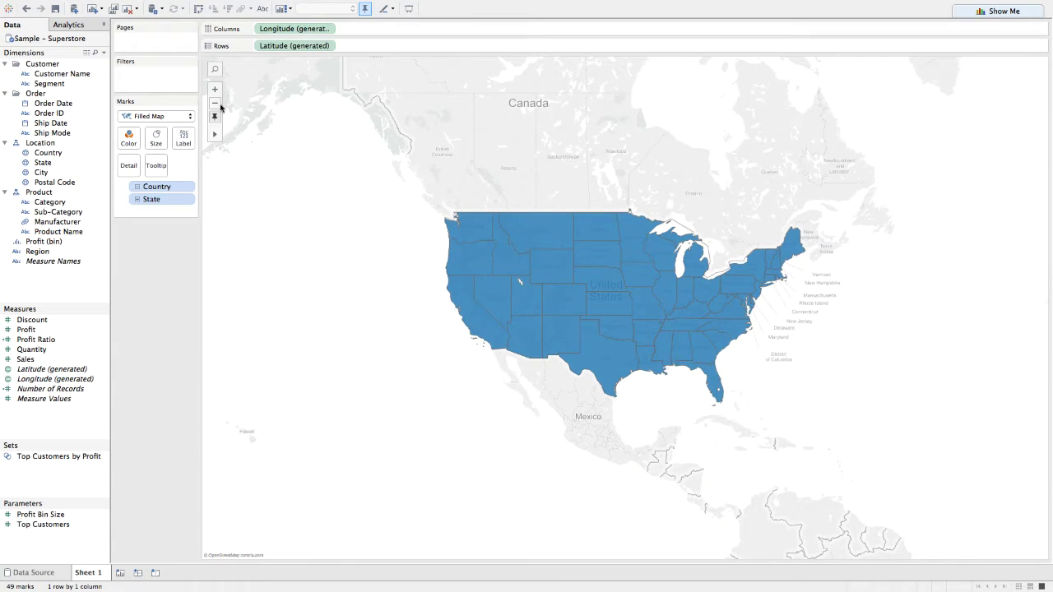
pyautogui.click(220, 107)
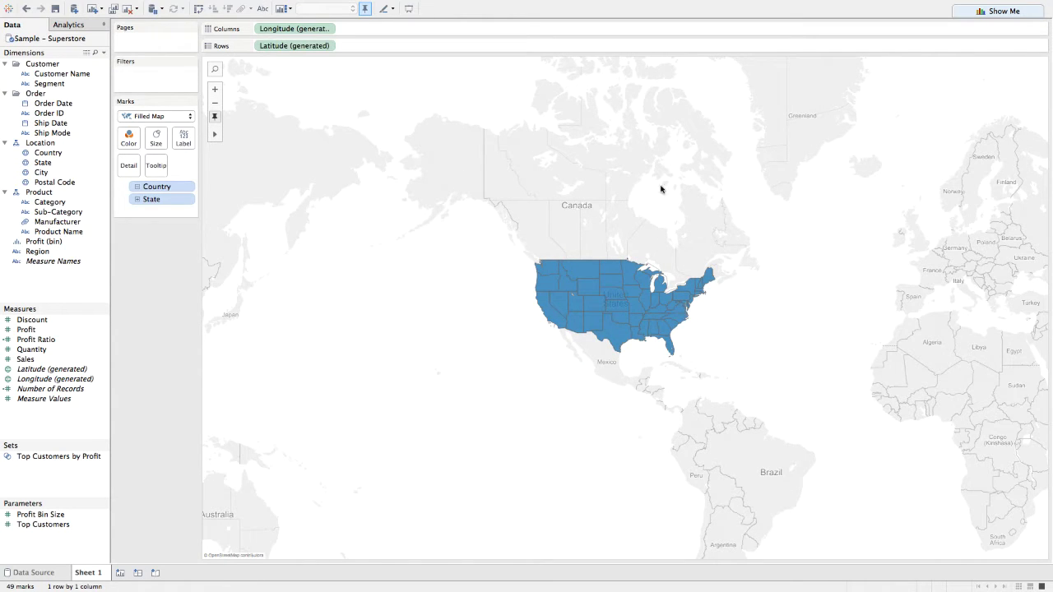
pyautogui.click(215, 90)
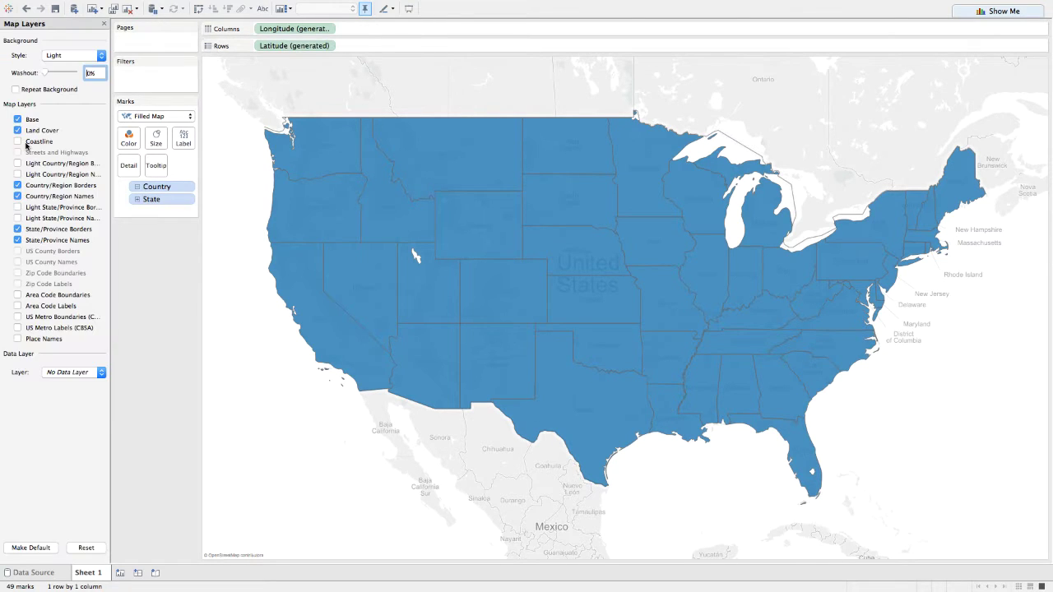
# Uncheck every background map layer, including base, land cover, borders and place names.
pyautogui.click(18, 120)
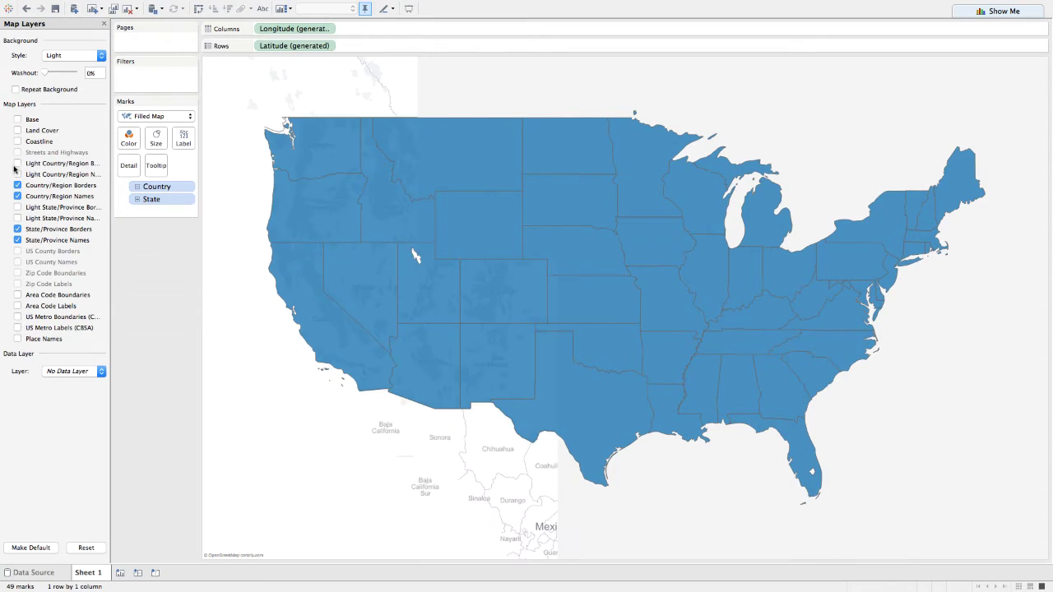
pyautogui.click(17, 185)
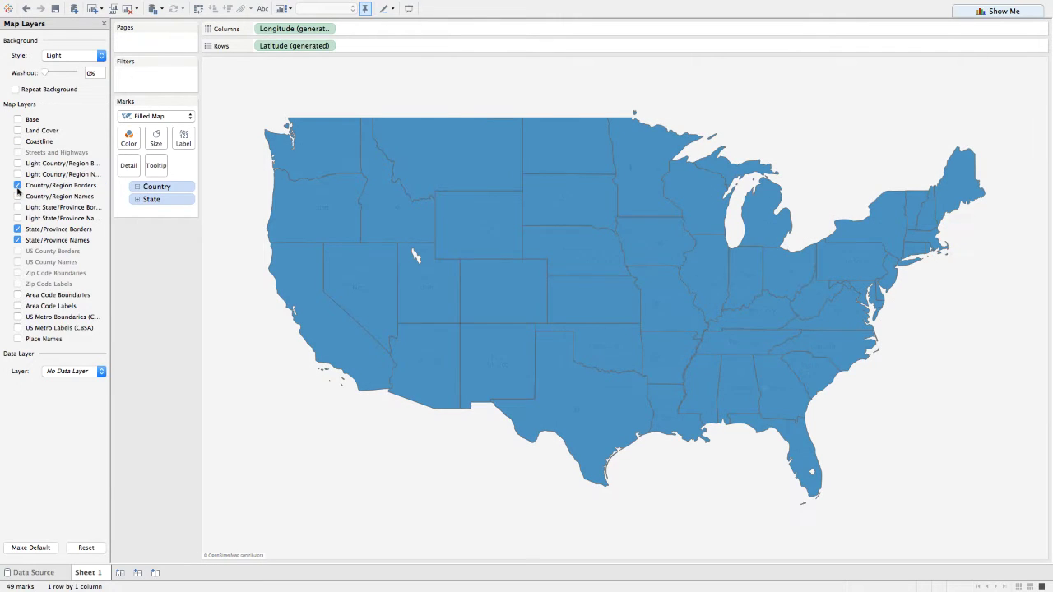
pyautogui.click(17, 185)
pyautogui.click(17, 229)
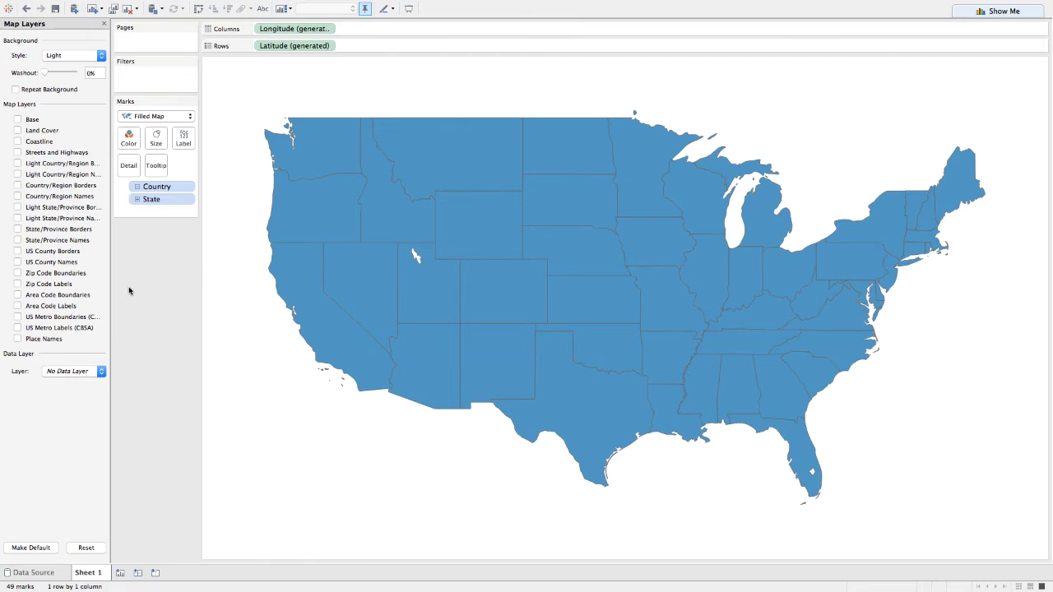
# Fill the states with white and close the Map Layers pane.
pyautogui.click(143, 134)
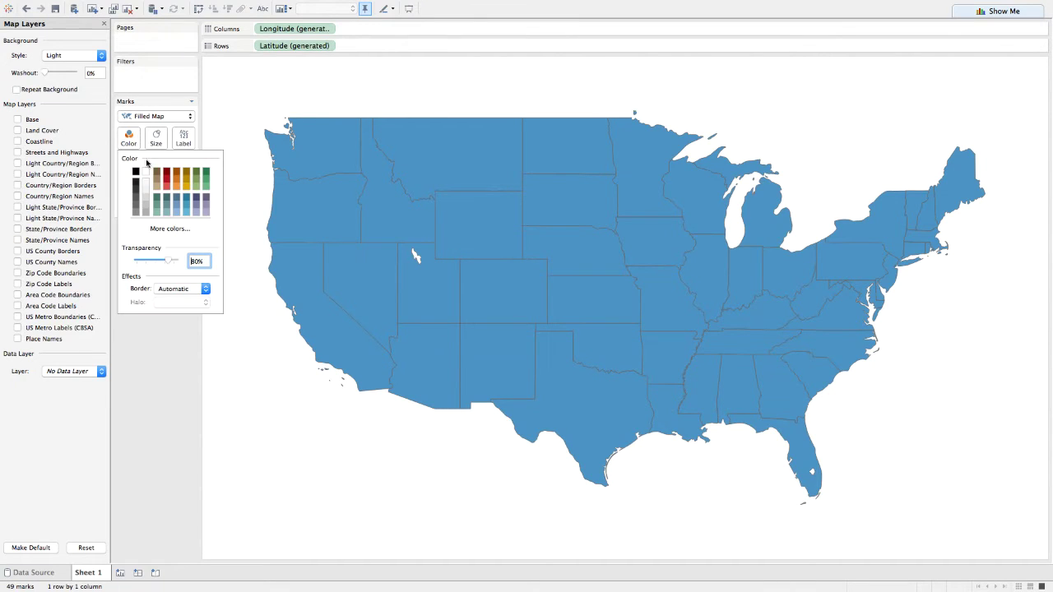
pyautogui.click(145, 181)
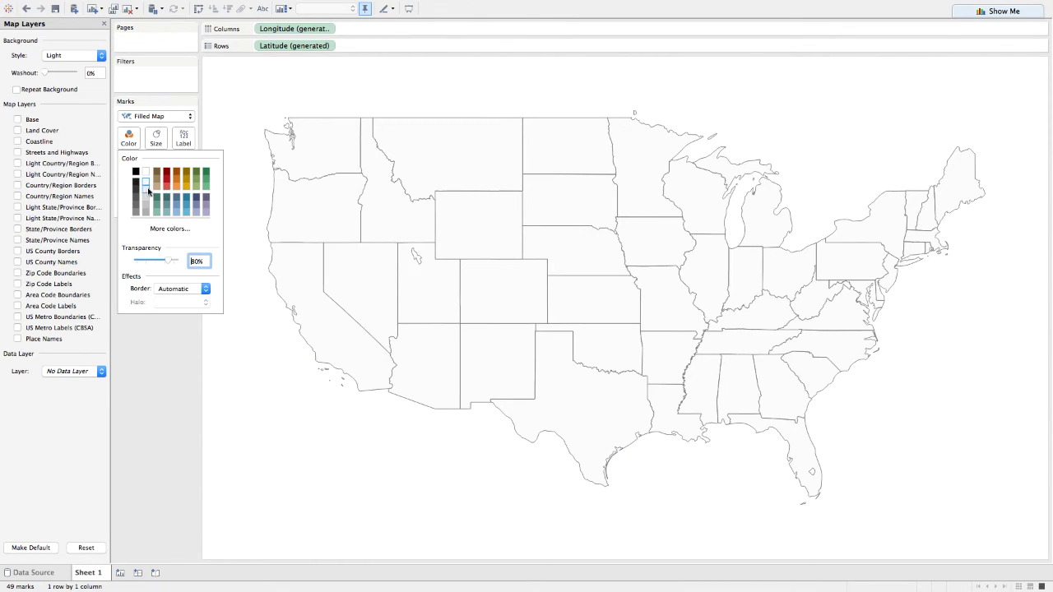
pyautogui.click(165, 373)
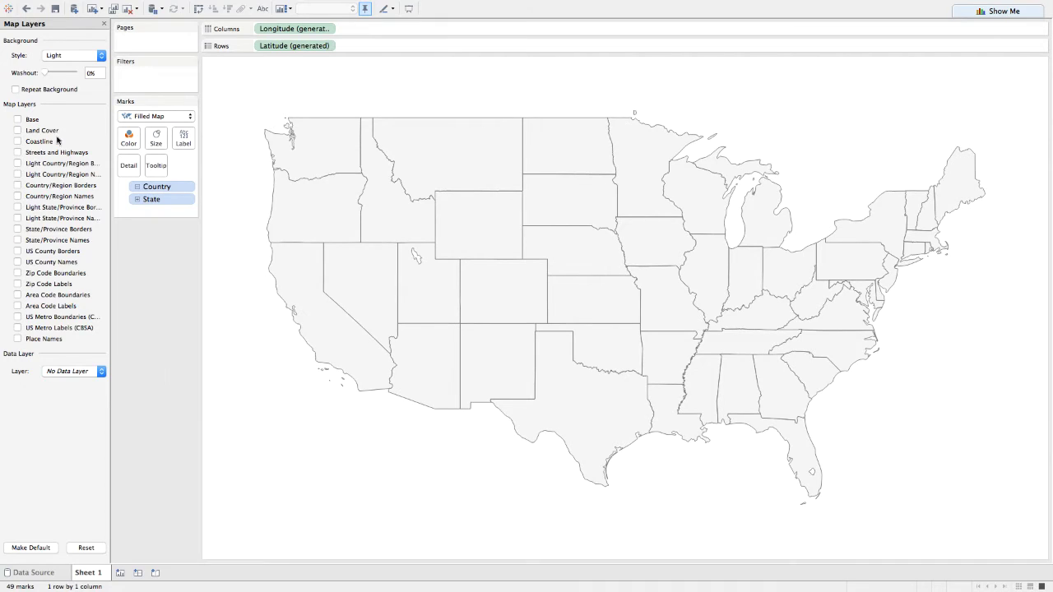
pyautogui.click(104, 24)
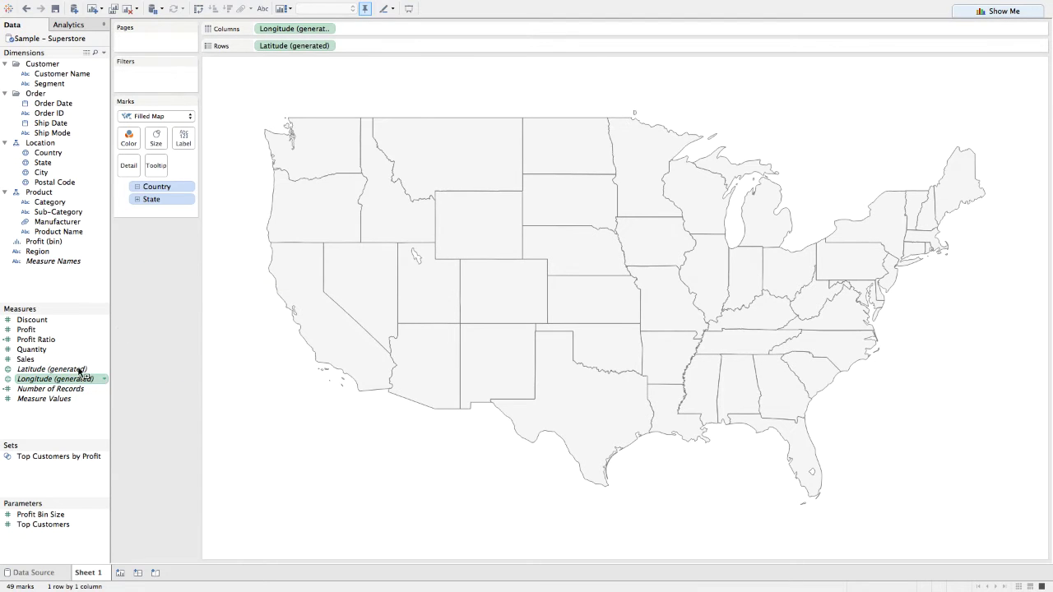
# Add second Longitude and Latitude pills and set both to Dual Axis.
pyautogui.moveTo(74, 378)
pyautogui.mouseDown()
pyautogui.moveTo(393, 72)
pyautogui.moveTo(381, 29)
pyautogui.mouseUp()
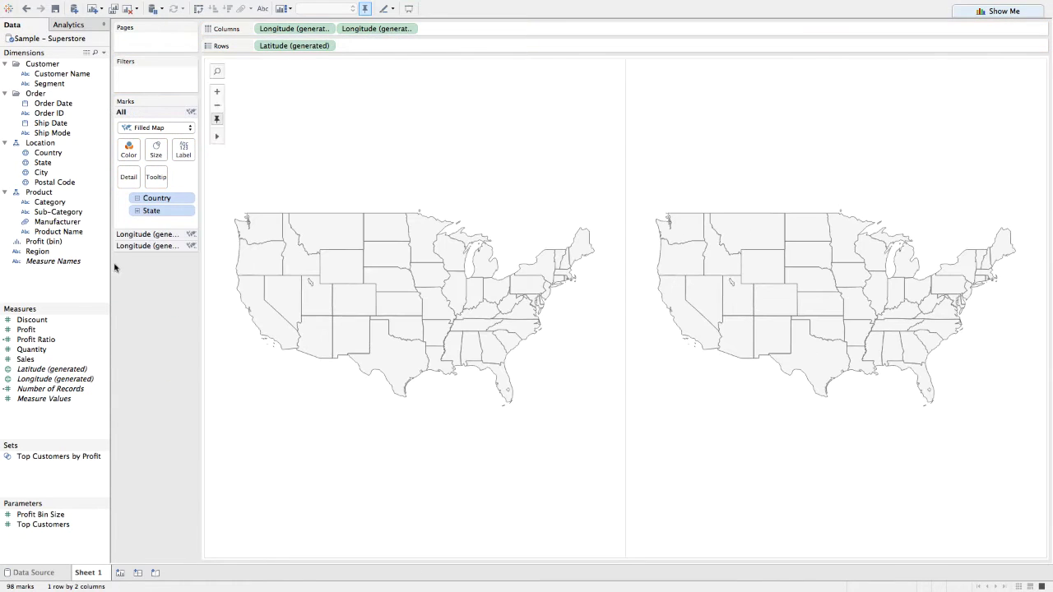
pyautogui.moveTo(52, 371); pyautogui.dragTo(370, 46)
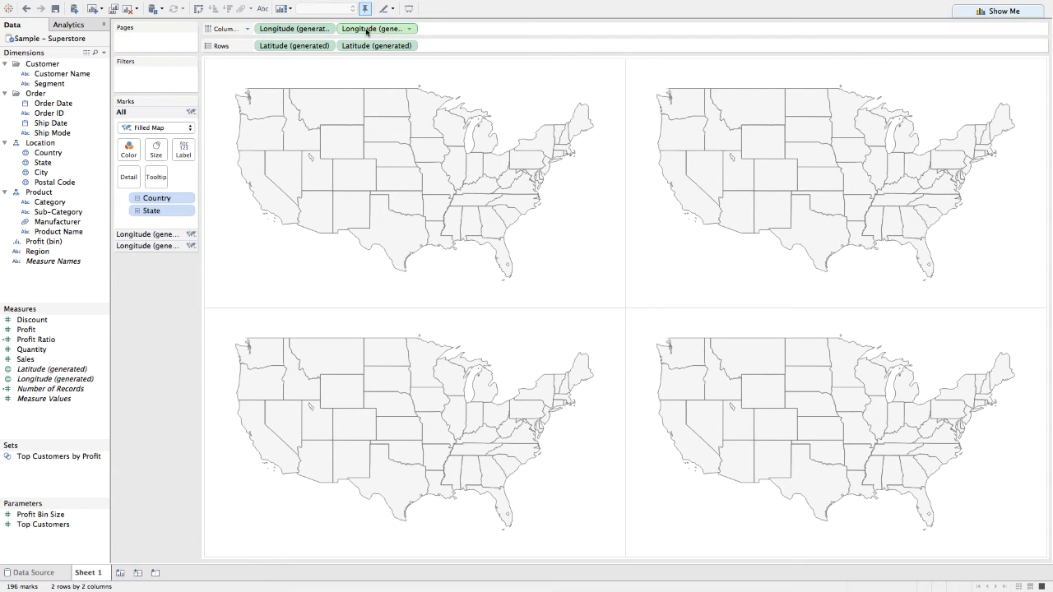
pyautogui.click(367, 31)
pyautogui.rightClick(367, 31)
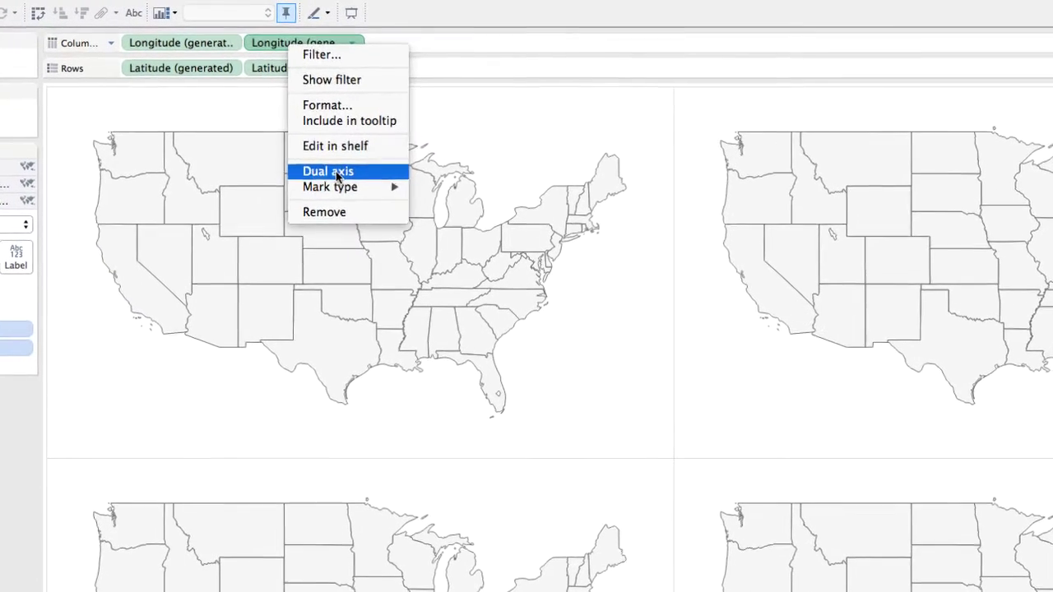
pyautogui.click(381, 132)
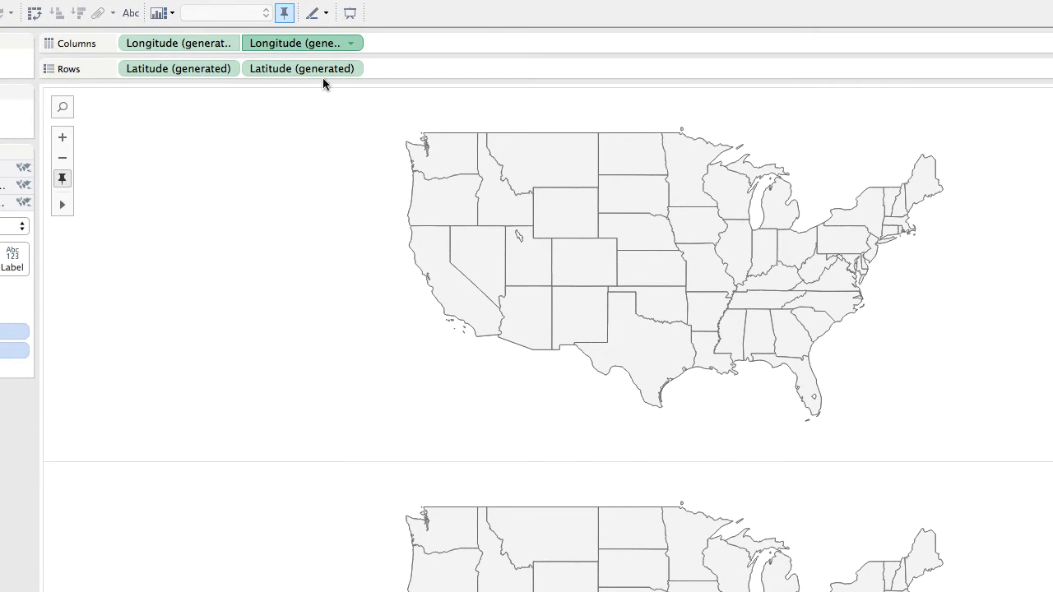
pyautogui.click(321, 71)
pyautogui.rightClick(321, 71)
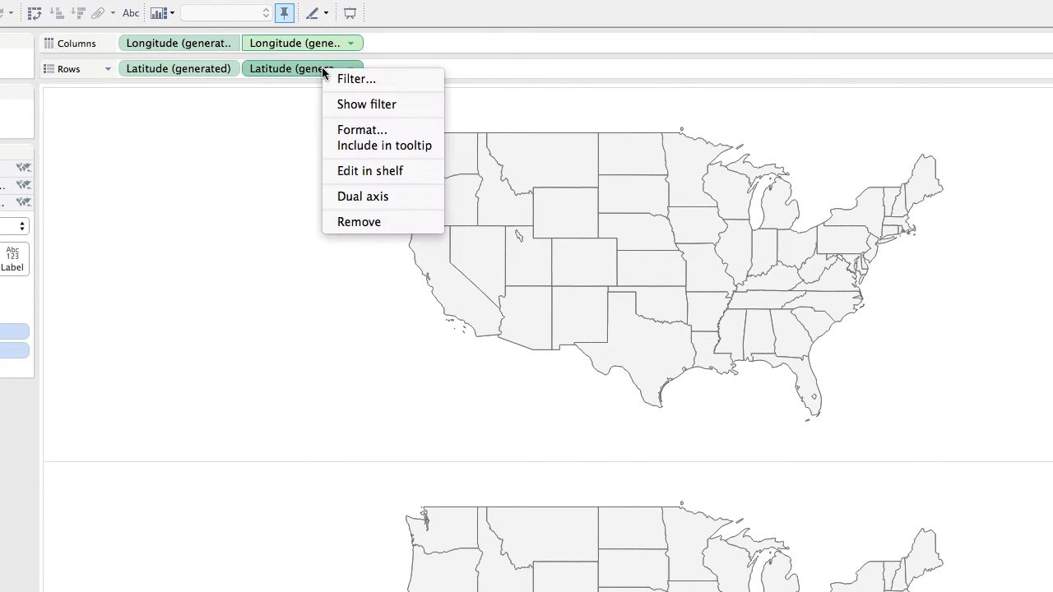
pyautogui.click(346, 202)
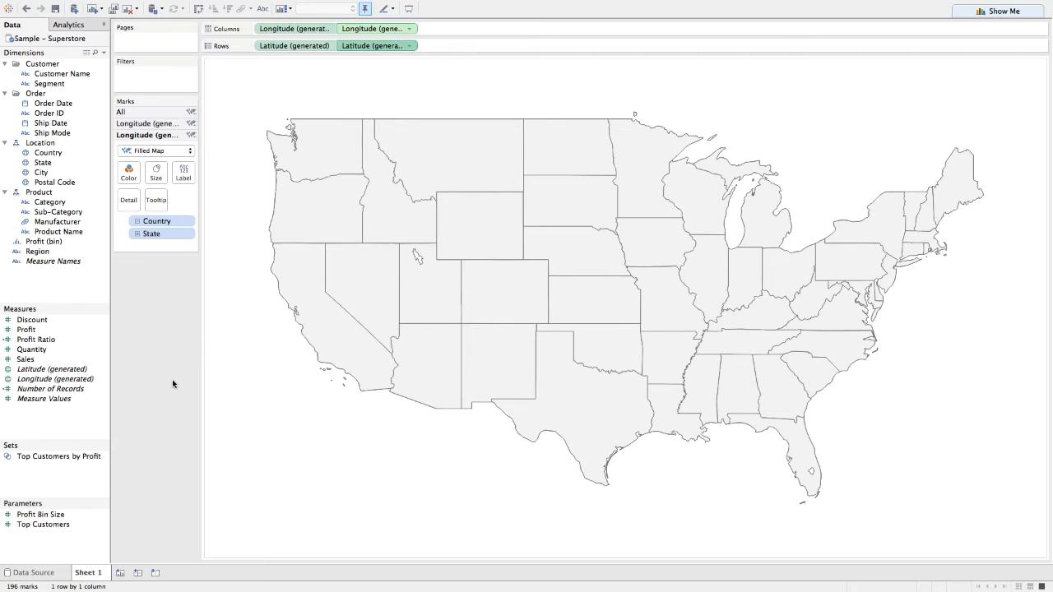
# Make the second layer's marks Circles and drill State down to City and Postal Code.
pyautogui.click(157, 125)
pyautogui.click(161, 246)
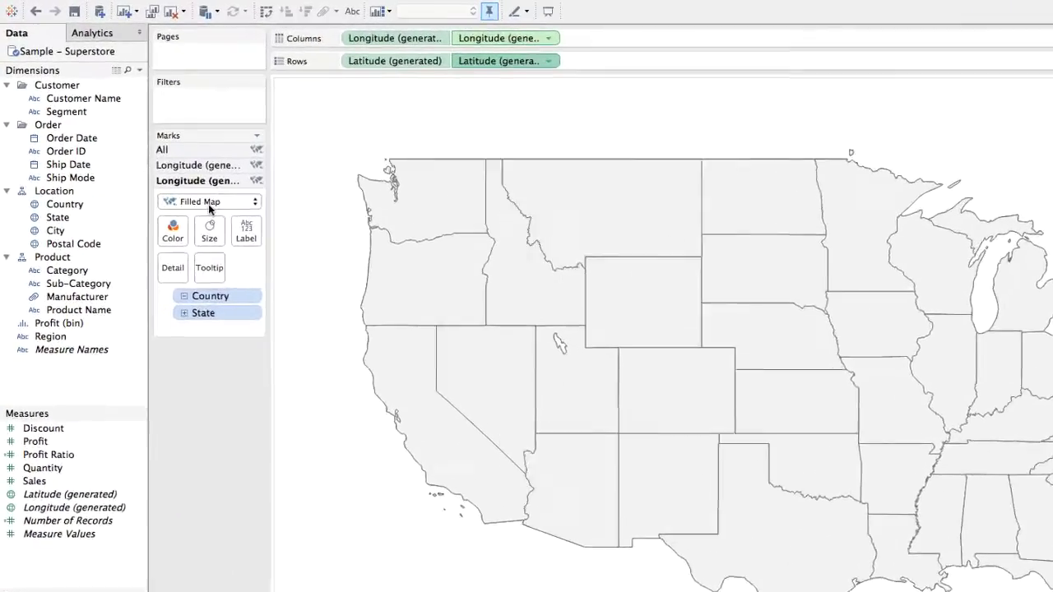
pyautogui.click(155, 150)
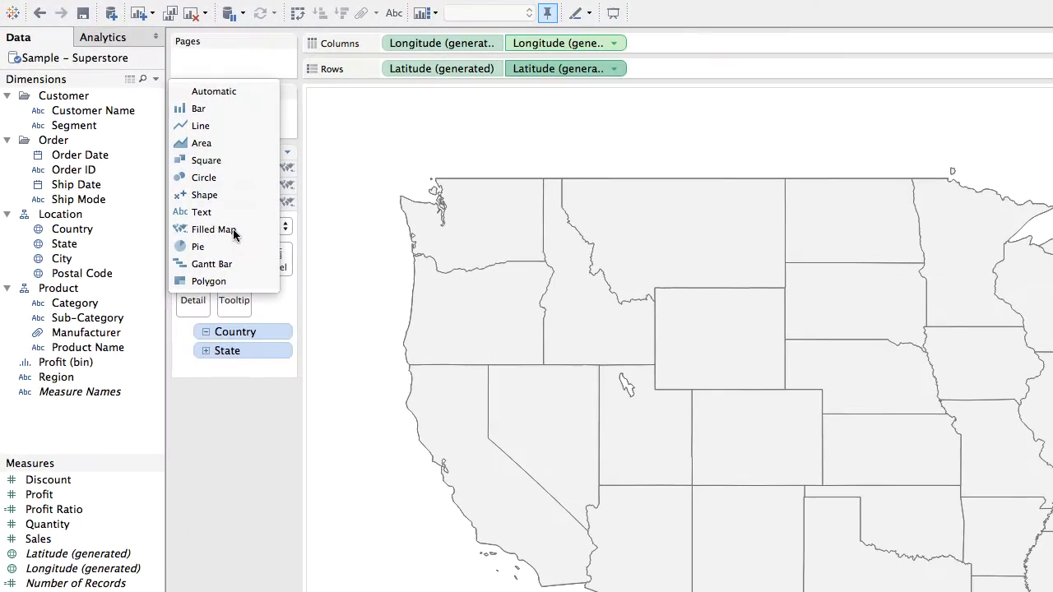
pyautogui.click(221, 179)
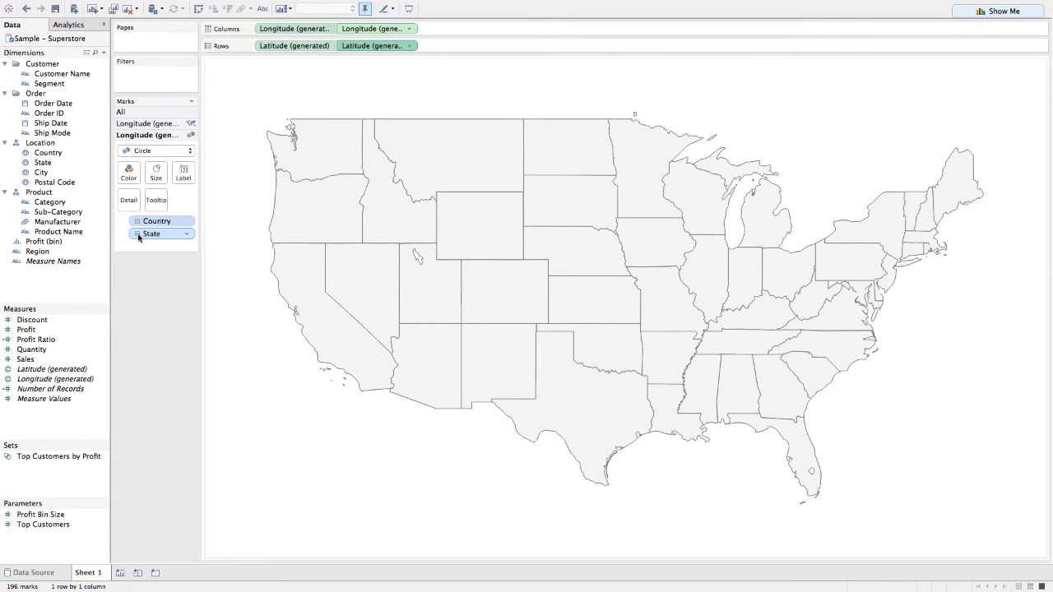
pyautogui.click(136, 233)
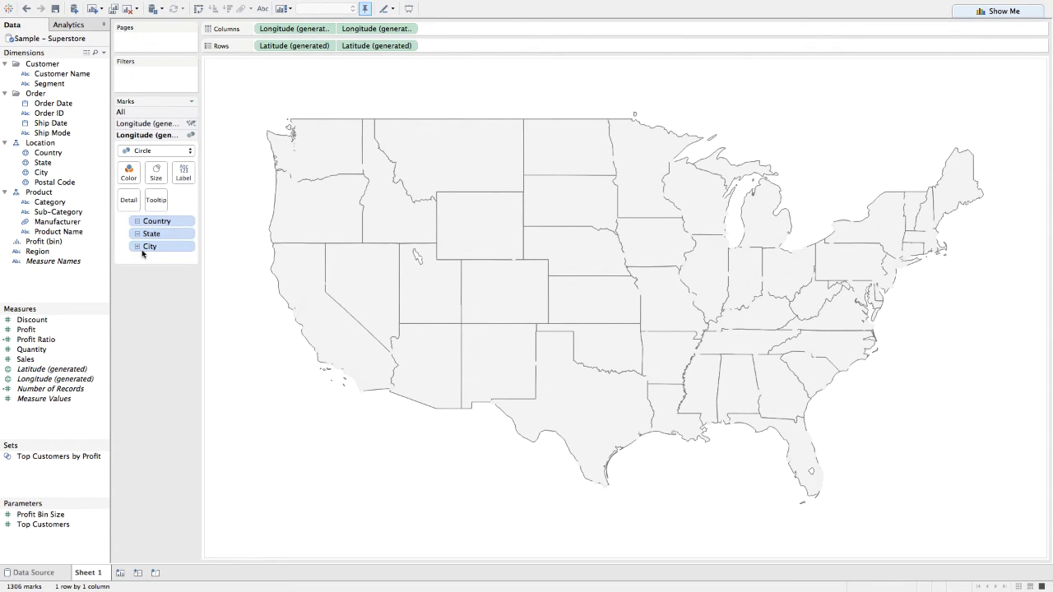
pyautogui.click(137, 244)
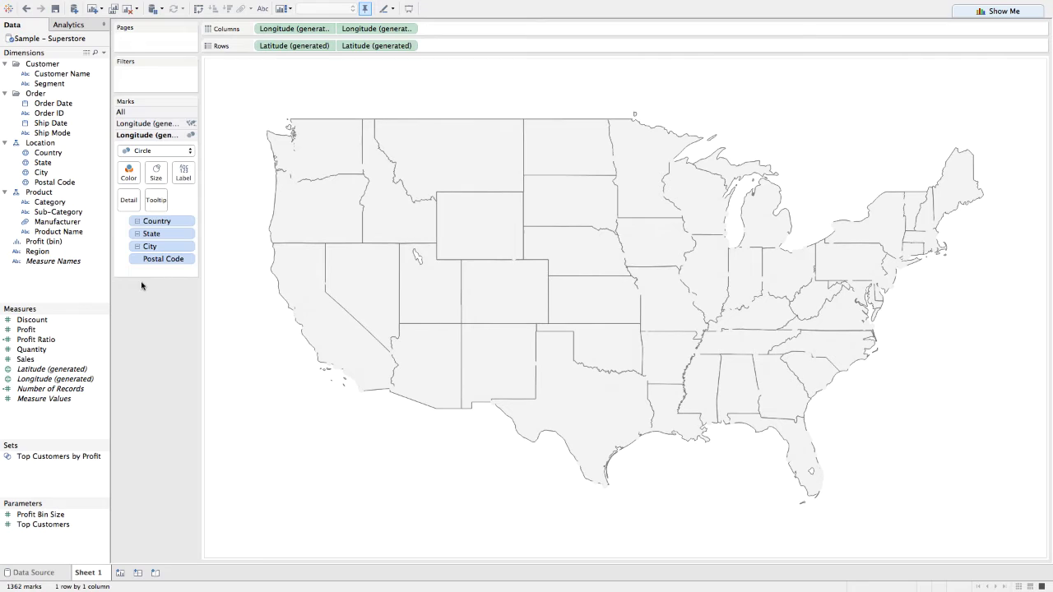
# Colour the circle marks blue.
pyautogui.click(130, 173)
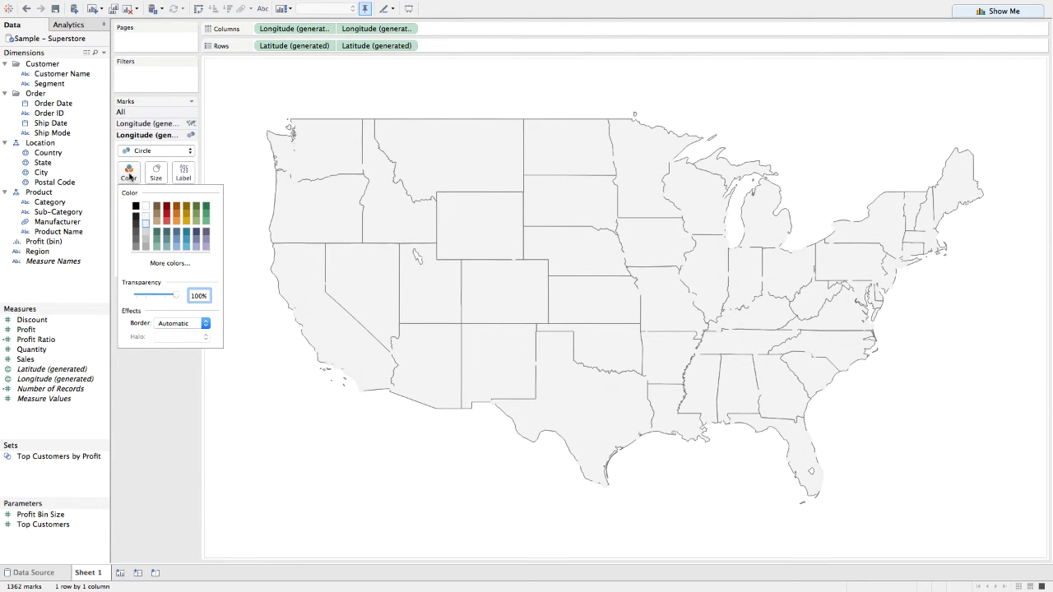
pyautogui.click(177, 235)
pyautogui.click(152, 448)
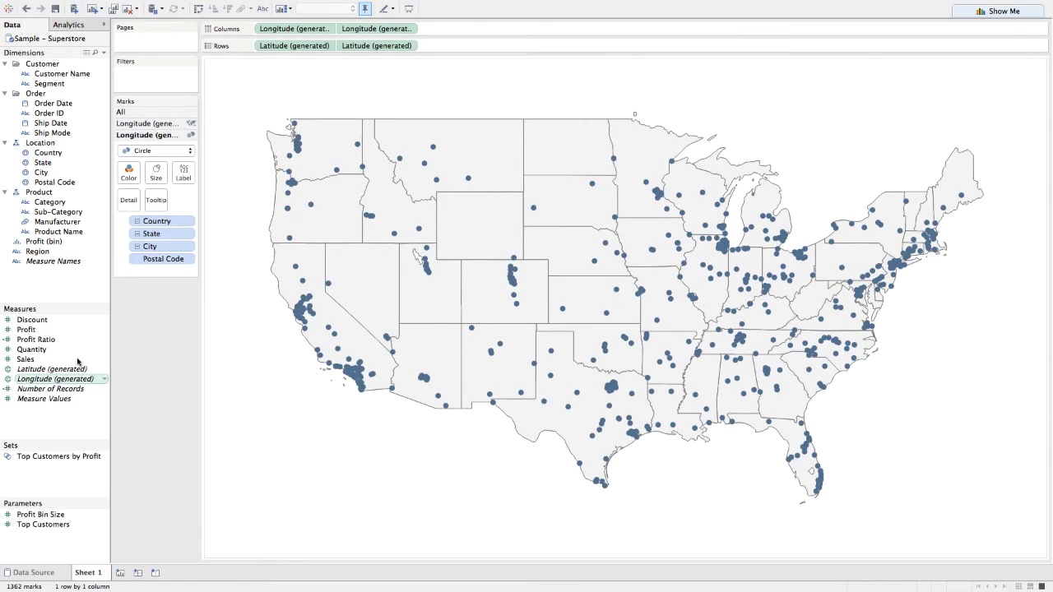
# Size circles by Sales, collapse City to drop Postal Code, and colour by Profit Ratio.
pyautogui.moveTo(78, 360)
pyautogui.mouseDown()
pyautogui.moveTo(107, 264)
pyautogui.moveTo(153, 182)
pyautogui.mouseUp()
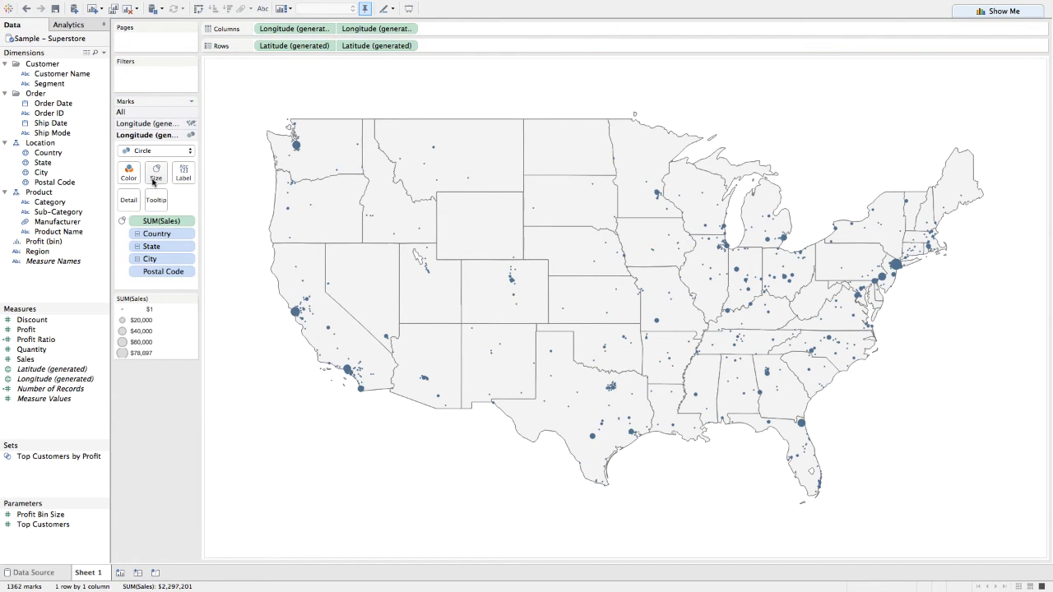
pyautogui.click(135, 259)
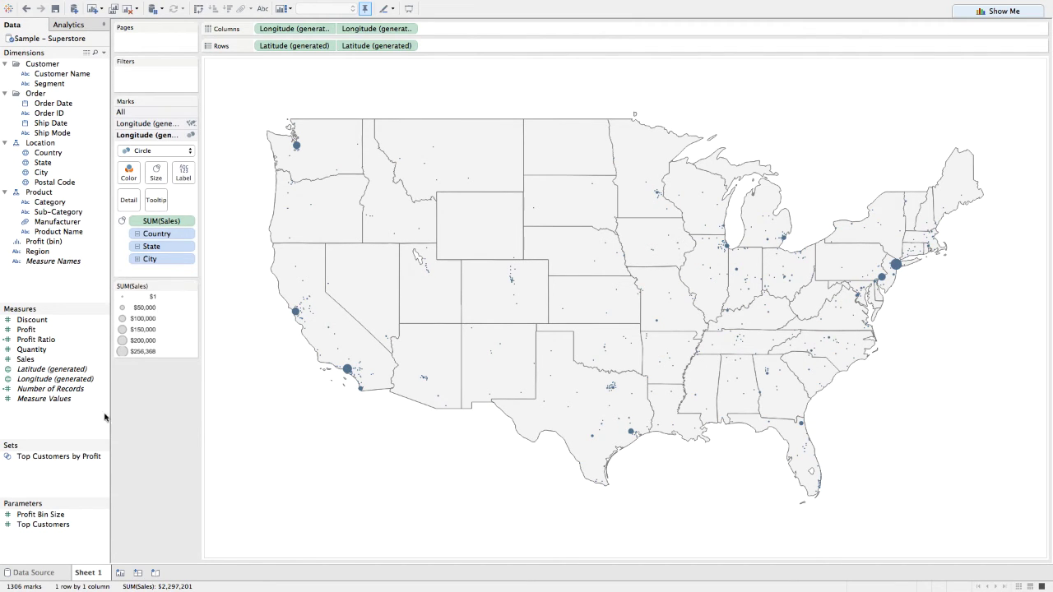
pyautogui.moveTo(36, 340)
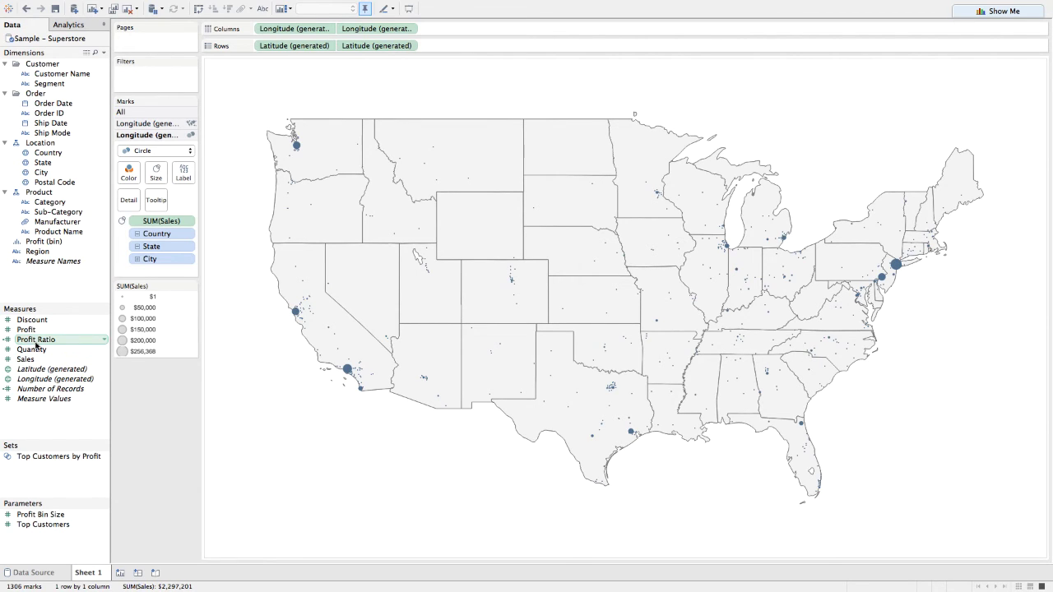
pyautogui.moveTo(38, 343); pyautogui.dragTo(129, 172)
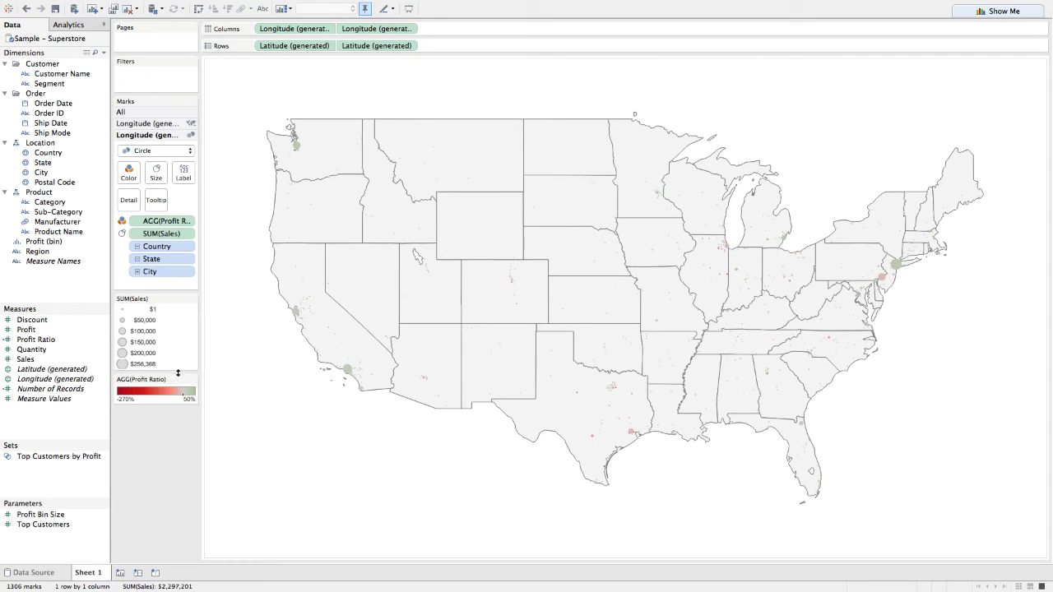
# Give the Profit Ratio legend the Orange-Blue Diverging palette with Use Full Color Range enabled.
pyautogui.click(190, 379)
pyautogui.click(156, 390)
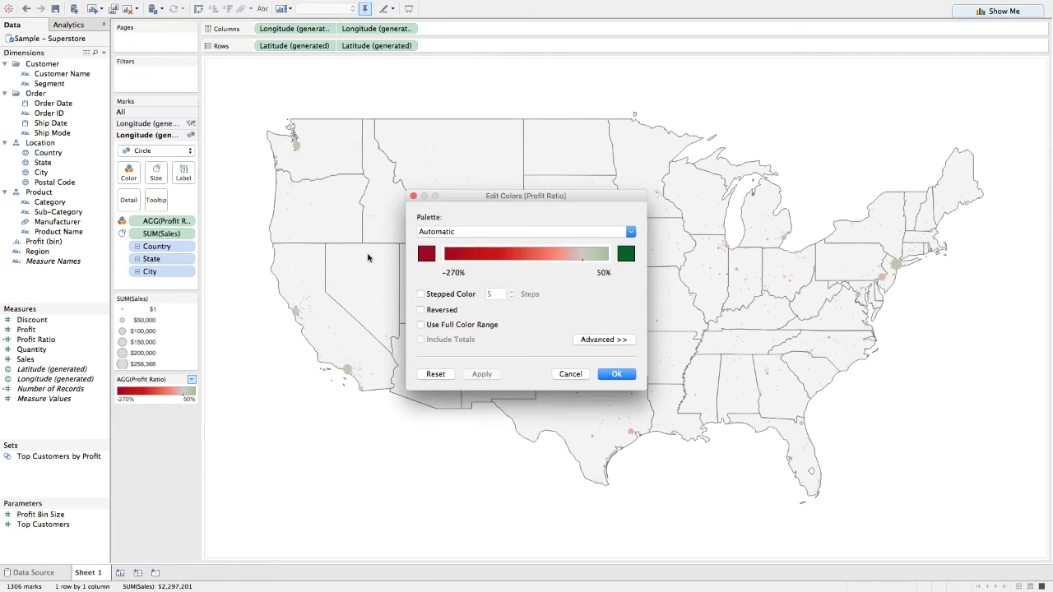
pyautogui.click(461, 232)
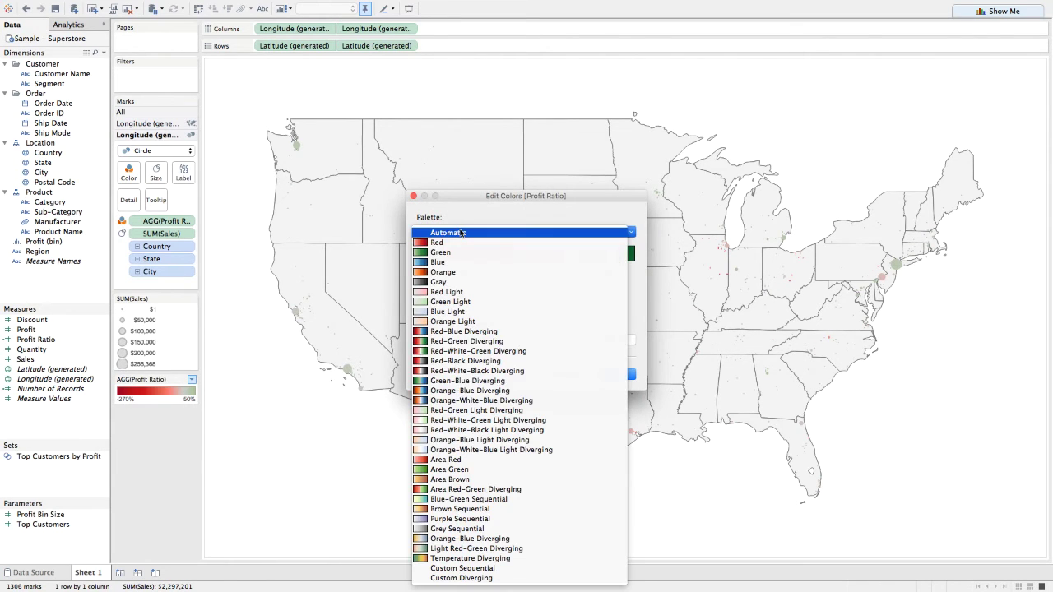
pyautogui.click(482, 392)
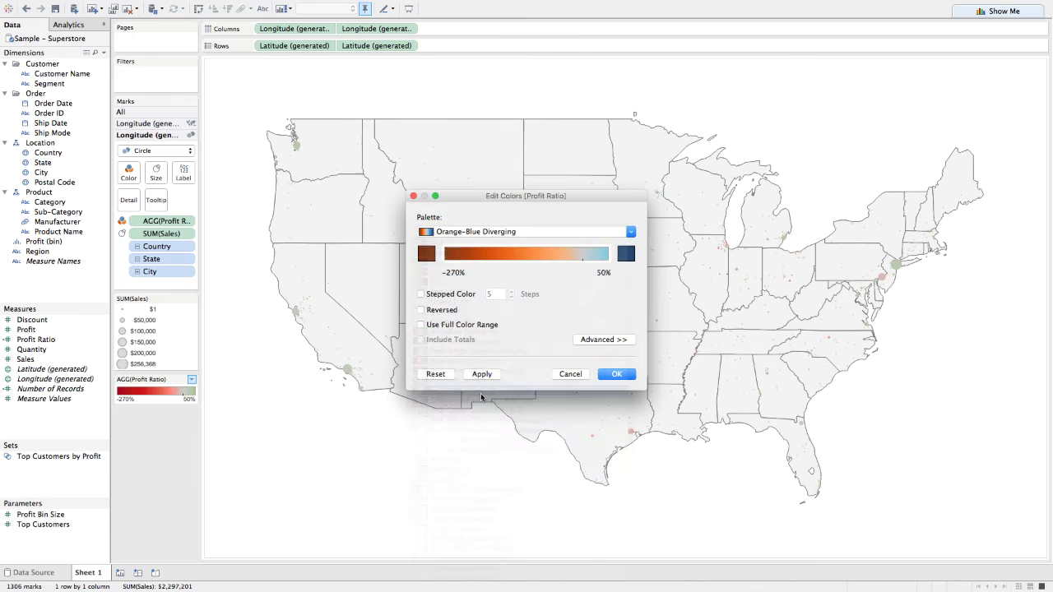
pyautogui.click(440, 310)
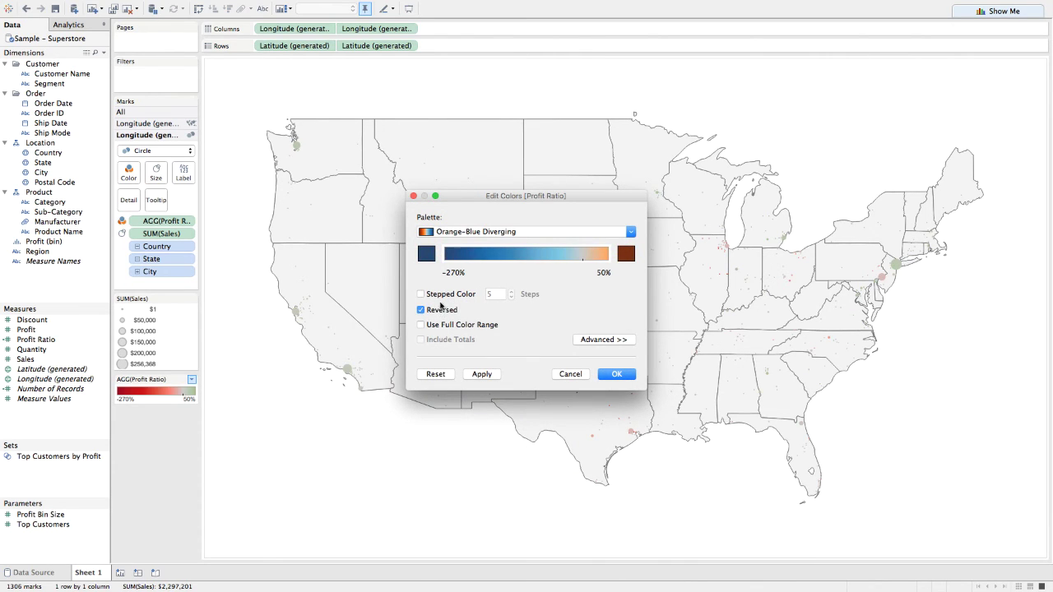
pyautogui.click(440, 311)
pyautogui.click(440, 325)
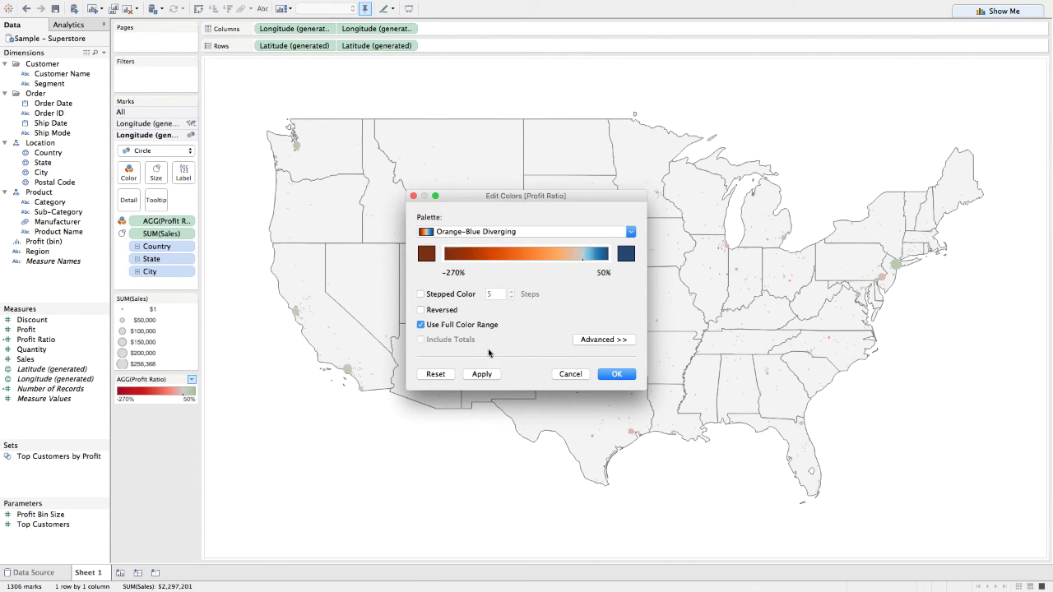
pyautogui.click(482, 374)
pyautogui.click(615, 375)
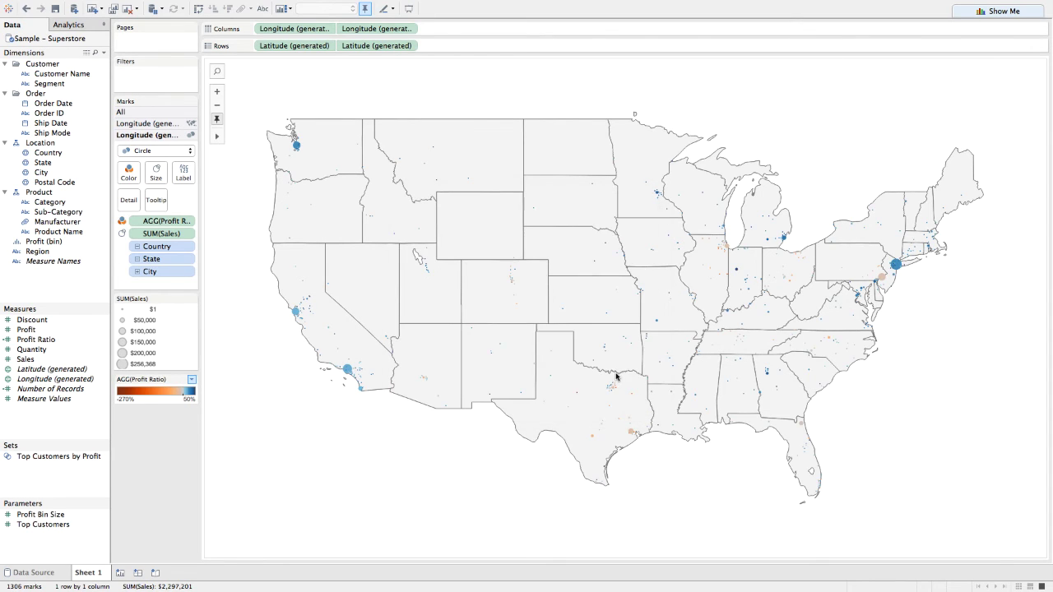
# Enlarge the city circles with the Size slider and set their opacity to about 85%.
pyautogui.click(156, 172)
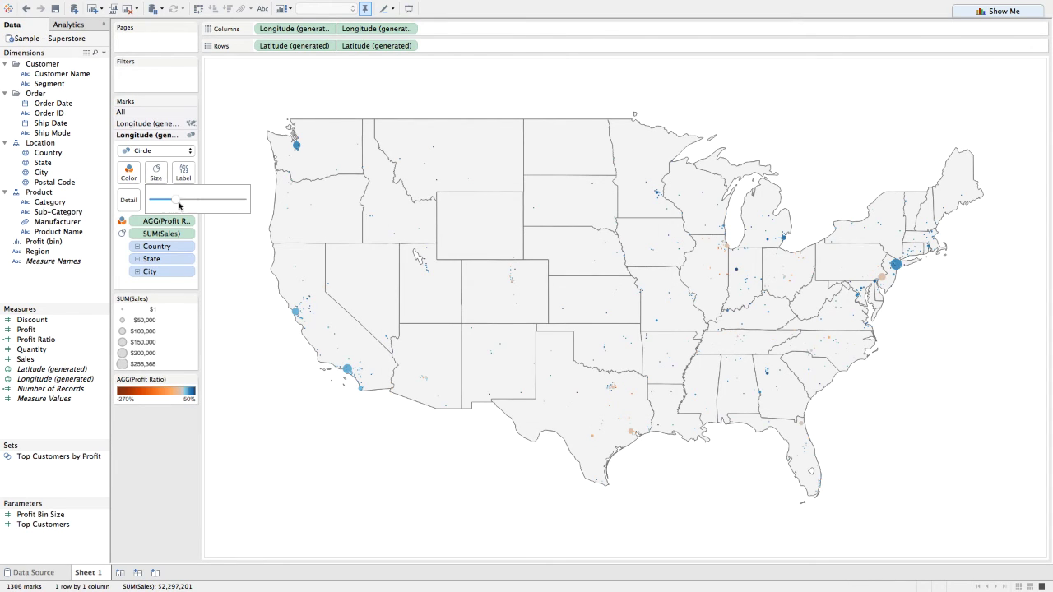
pyautogui.moveTo(187, 201); pyautogui.dragTo(196, 201)
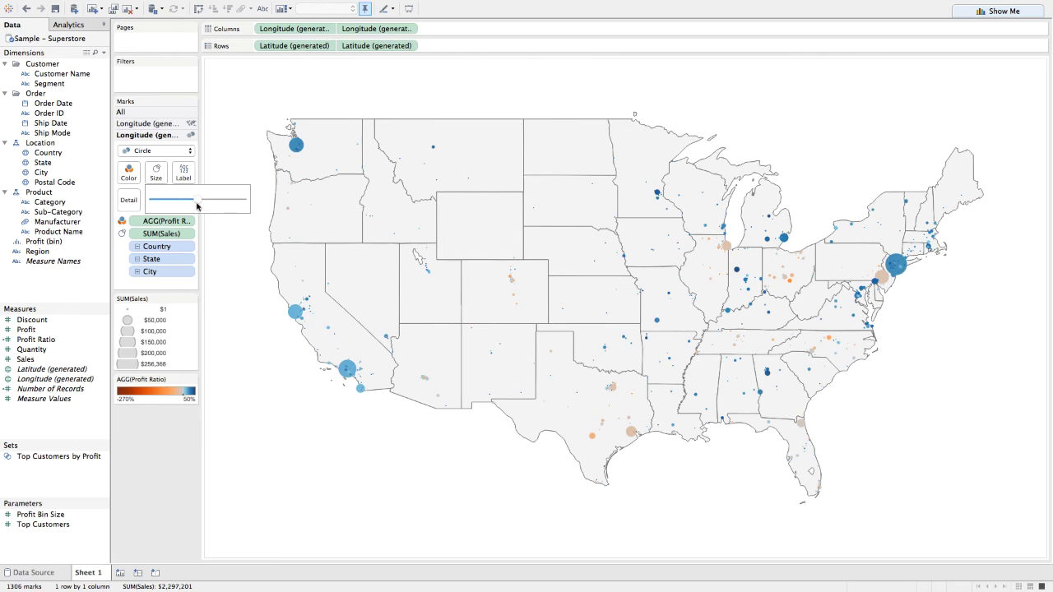
pyautogui.click(129, 173)
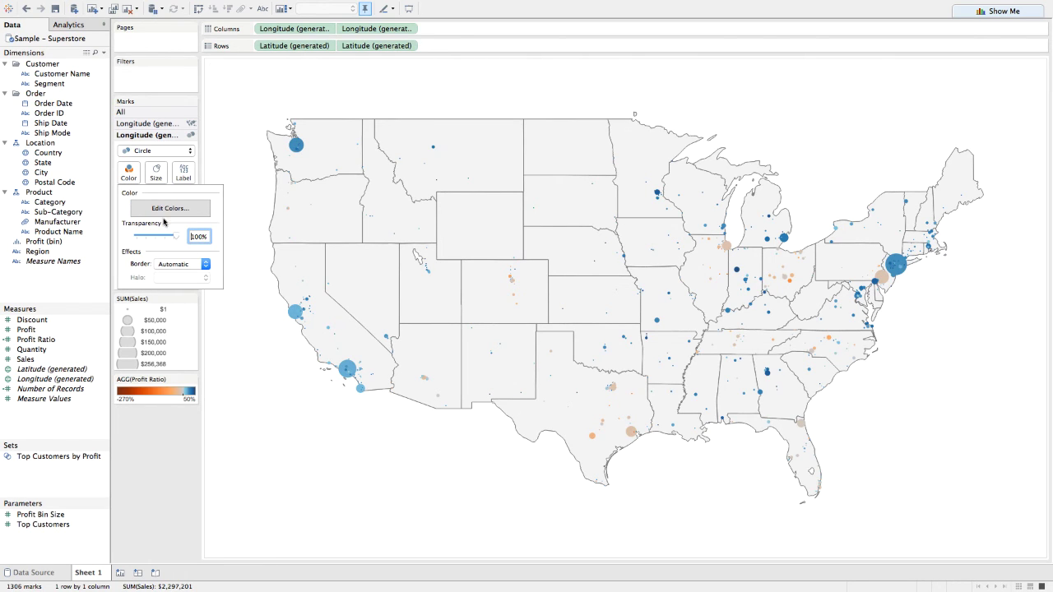
pyautogui.moveTo(175, 236); pyautogui.dragTo(164, 239)
pyautogui.click(146, 478)
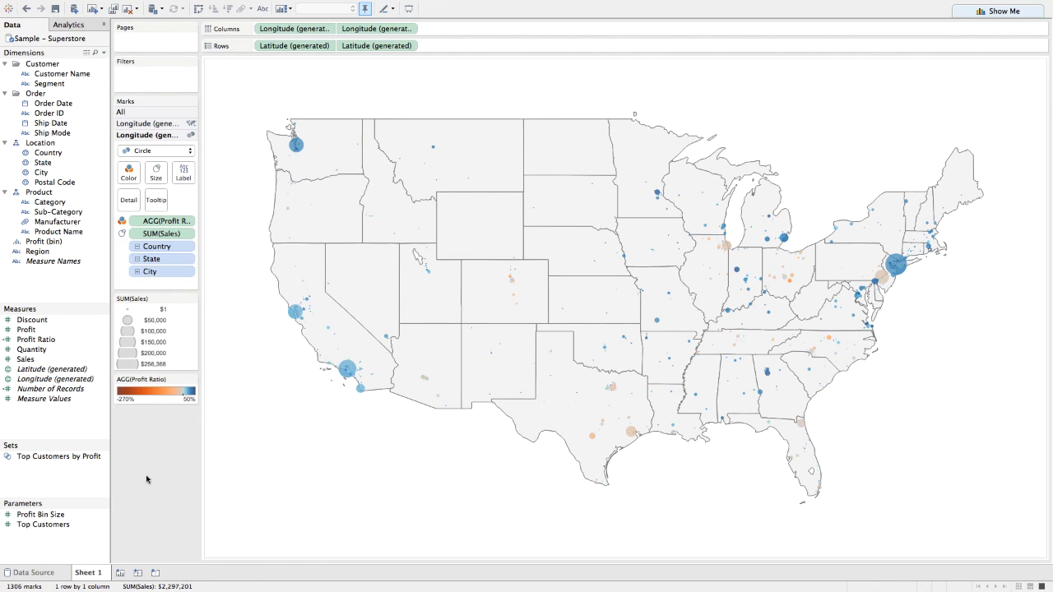